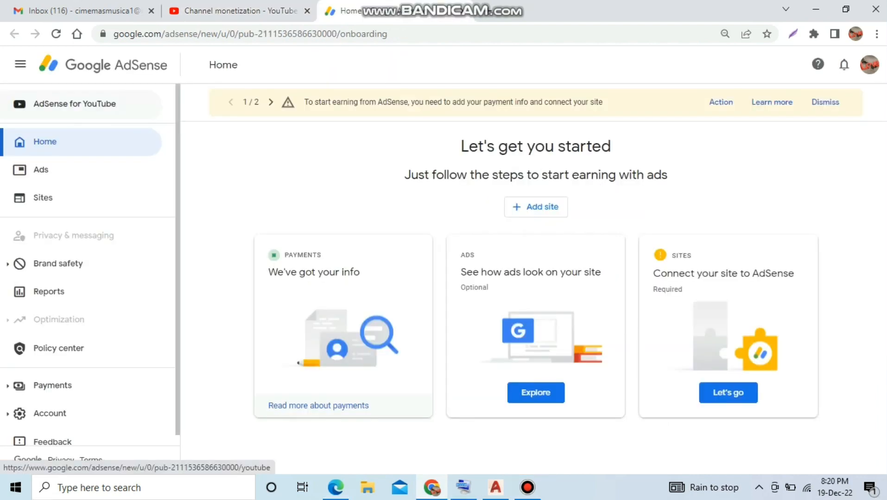
# Step: Open AdSense for YouTube, which shows the account wasn't approved and Resubmit pending
pyautogui.click(74, 104)
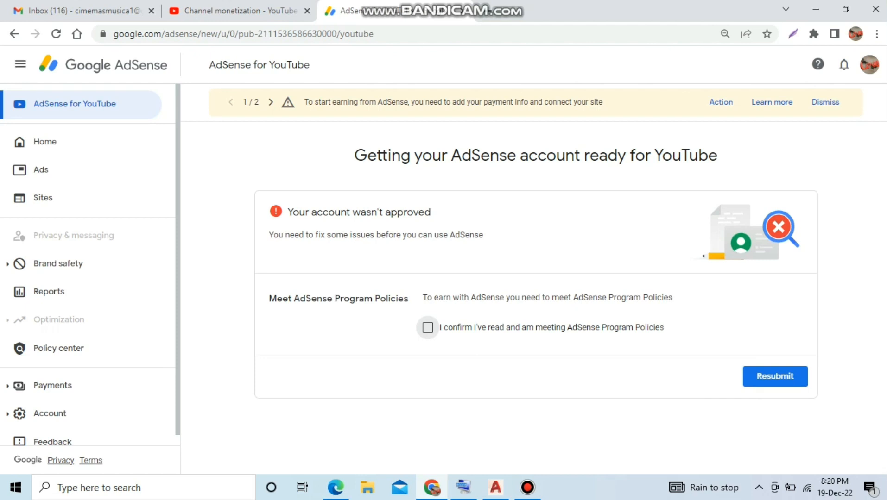
# Step: Confirm meeting the AdSense Program Policies and resubmit the account for review
pyautogui.click(427, 327)
pyautogui.click(774, 377)
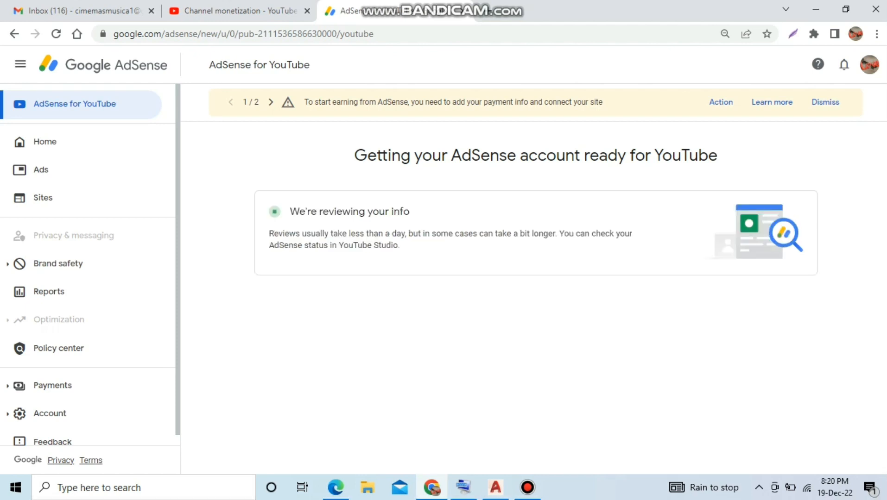
pyautogui.scroll(-1, 88, 264)
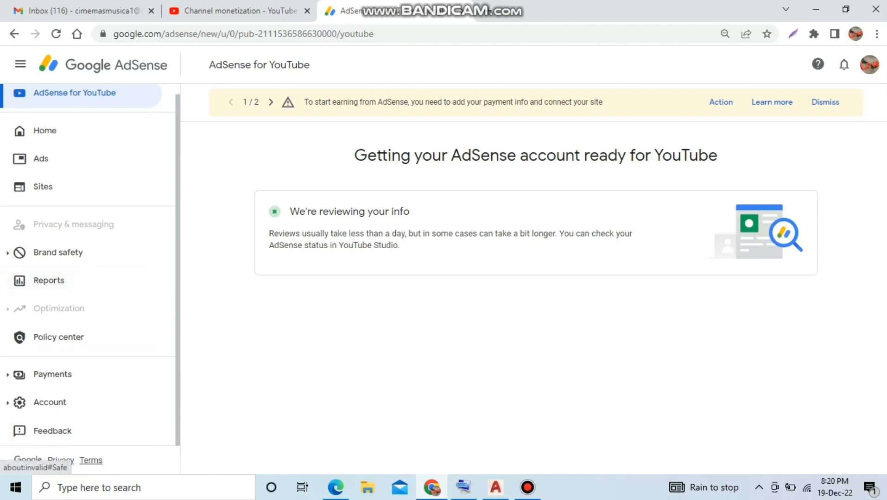
# Step: Open the Account information settings under Account > Settings
pyautogui.click(50, 402)
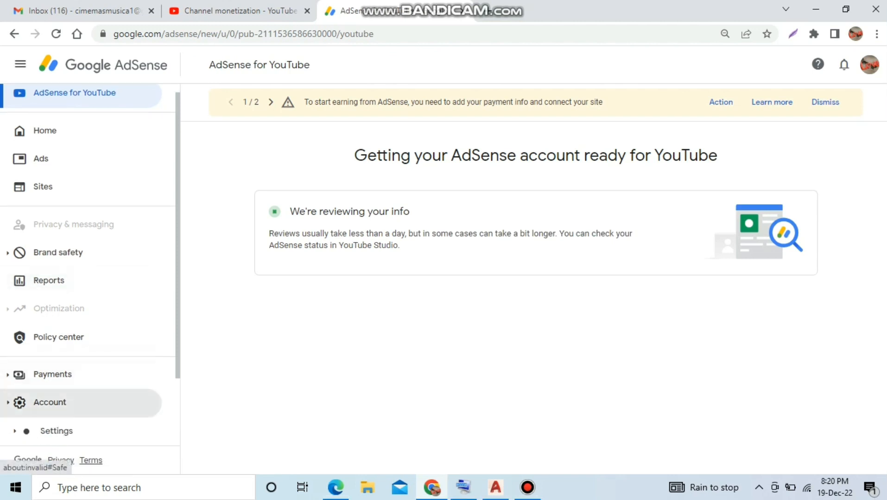
pyautogui.scroll(-2, 79, 285)
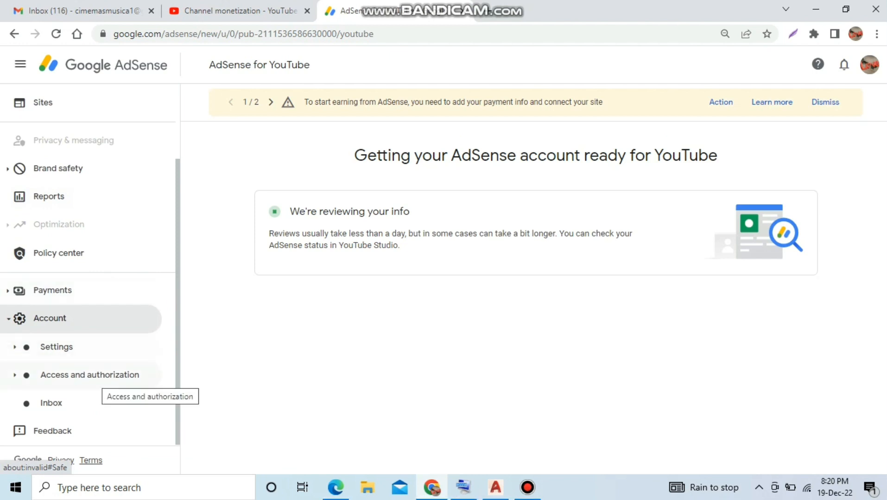
pyautogui.click(57, 347)
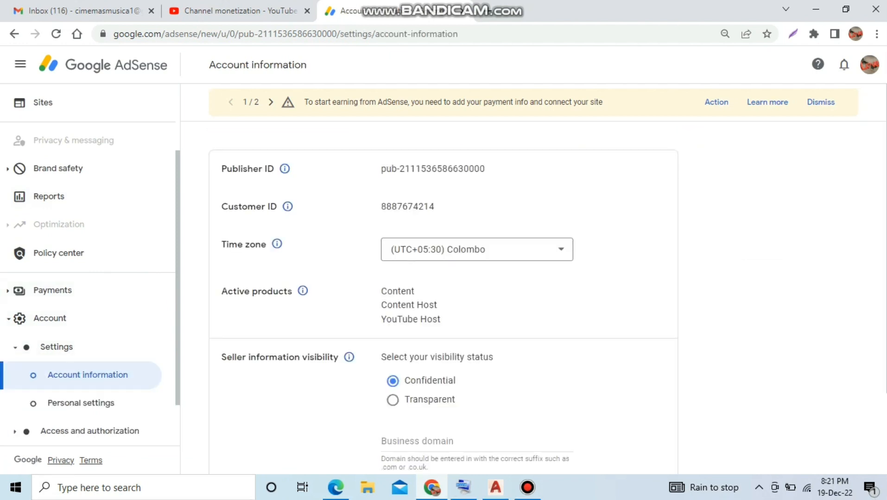
pyautogui.scroll(-2, 443, 278)
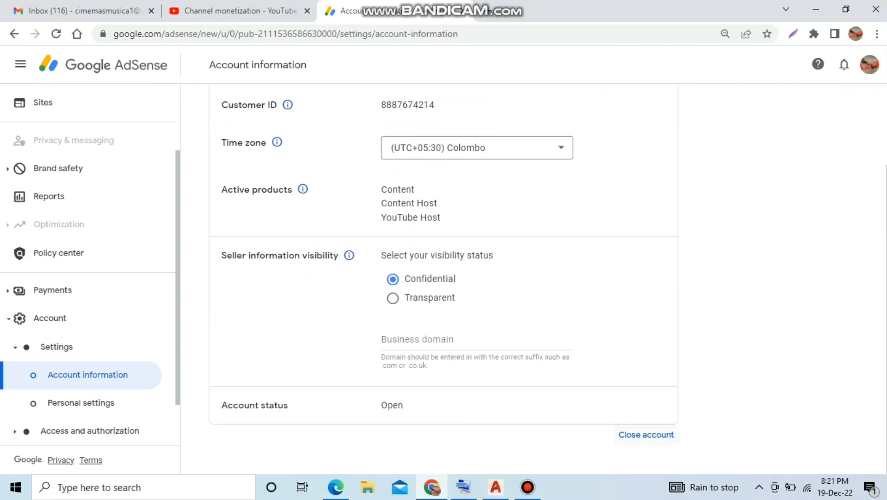
# Step: Start closing the AdSense account and tick both earnings acknowledgements
pyautogui.click(646, 434)
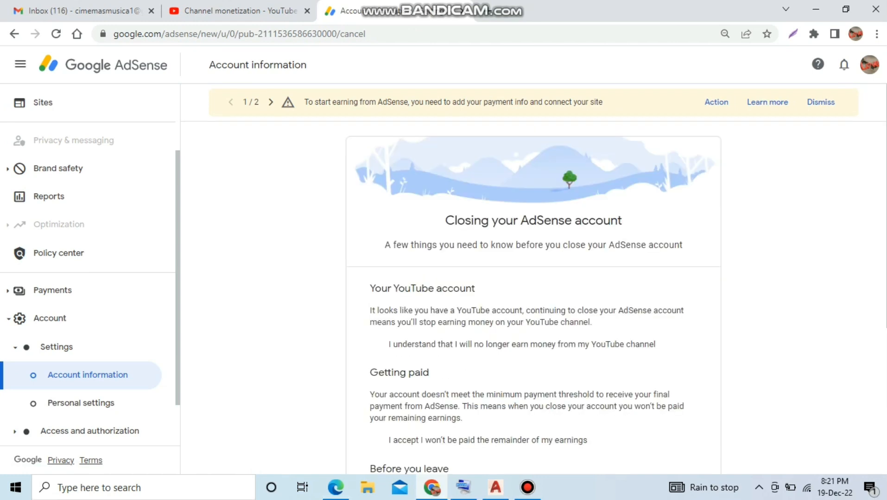
pyautogui.scroll(-3, 533, 278)
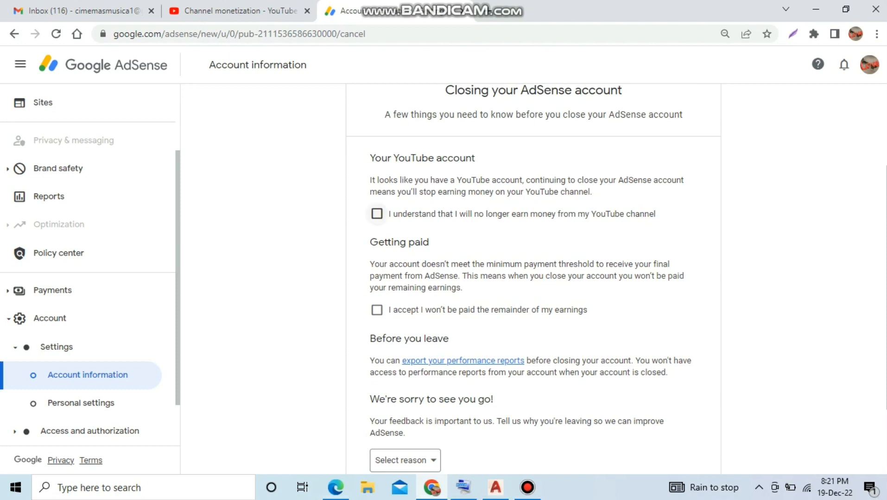
pyautogui.click(376, 214)
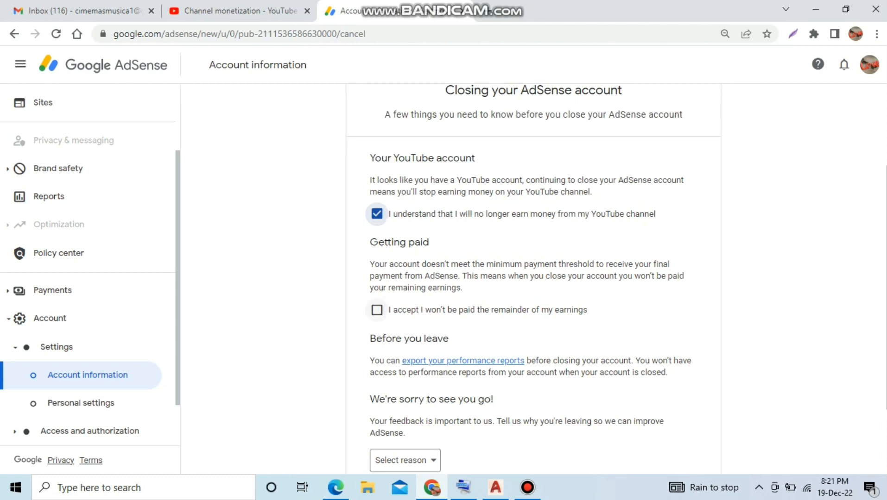
pyautogui.click(376, 310)
pyautogui.scroll(-1, 533, 278)
pyautogui.scroll(-1, 534, 279)
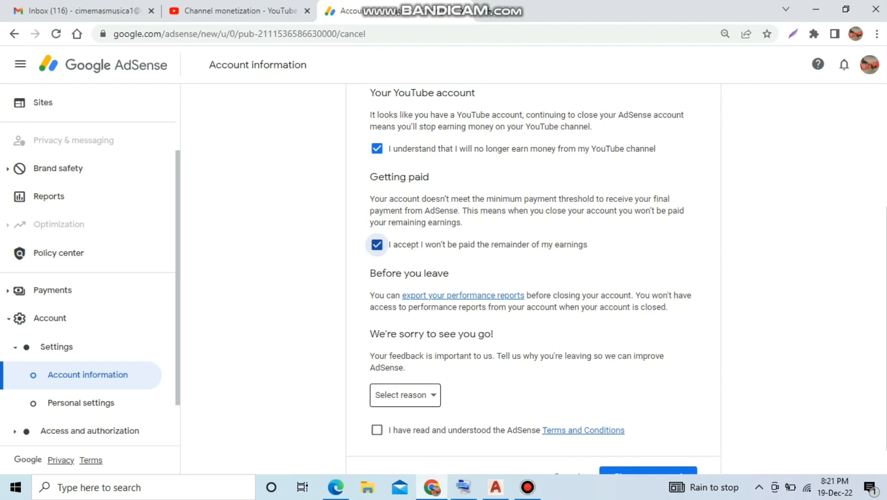
# Step: Choose Other as the reason, accept the Terms, close the account, and return to YouTube Studio
pyautogui.click(424, 395)
pyautogui.click(425, 395)
pyautogui.click(426, 389)
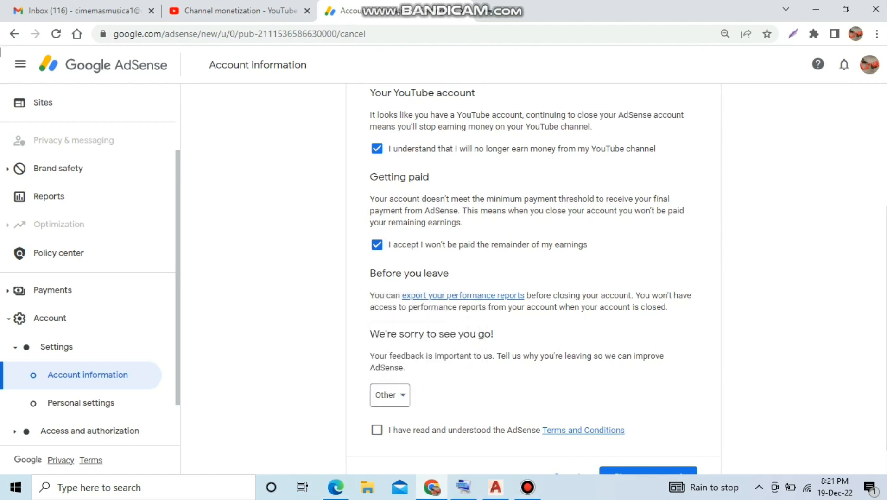
pyautogui.scroll(-1, 533, 278)
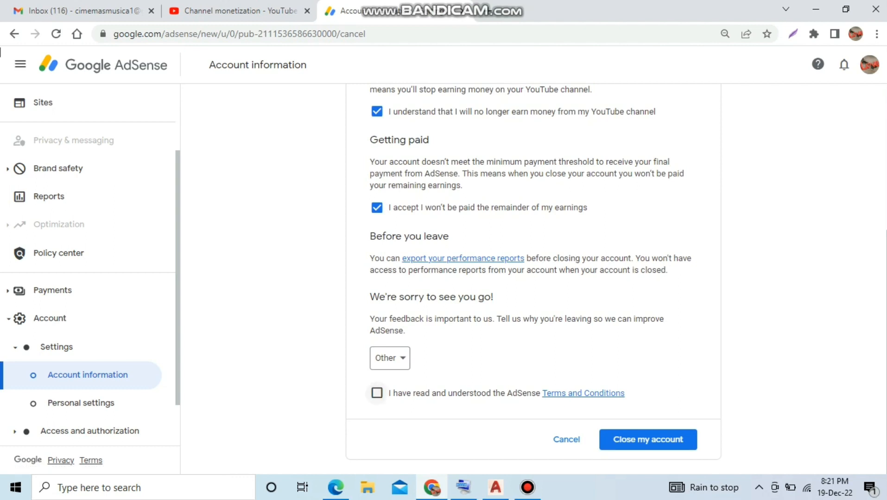
pyautogui.click(376, 393)
pyautogui.scroll(1, 533, 278)
pyautogui.scroll(-1, 533, 278)
pyautogui.click(647, 440)
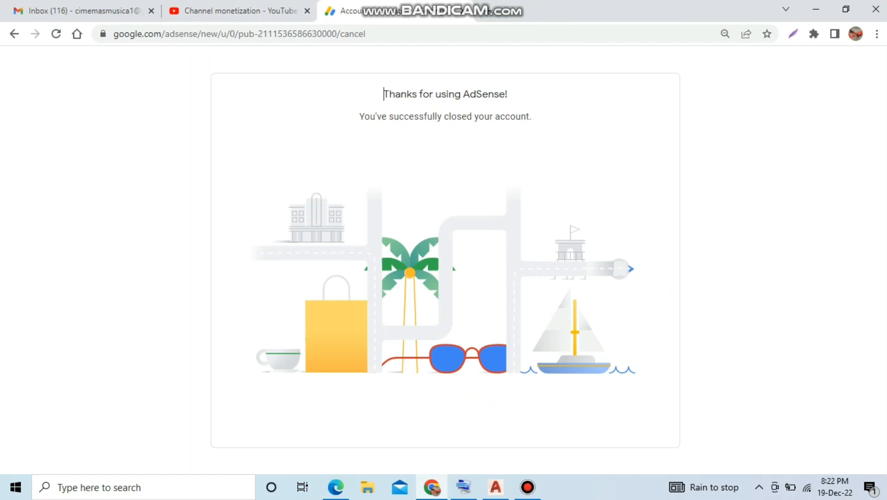
pyautogui.click(259, 10)
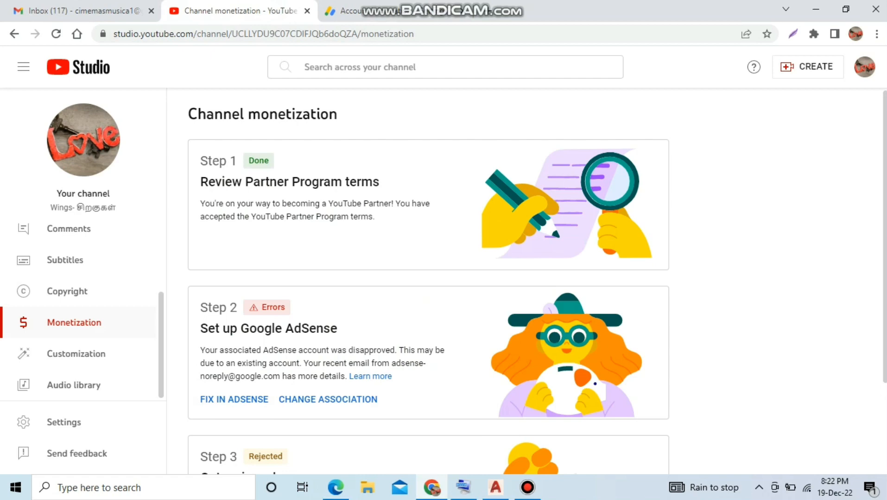
# Step: In Gmail, read the Google Payments email confirming the AdSense payments account was canceled, then return to the inbox
pyautogui.click(84, 10)
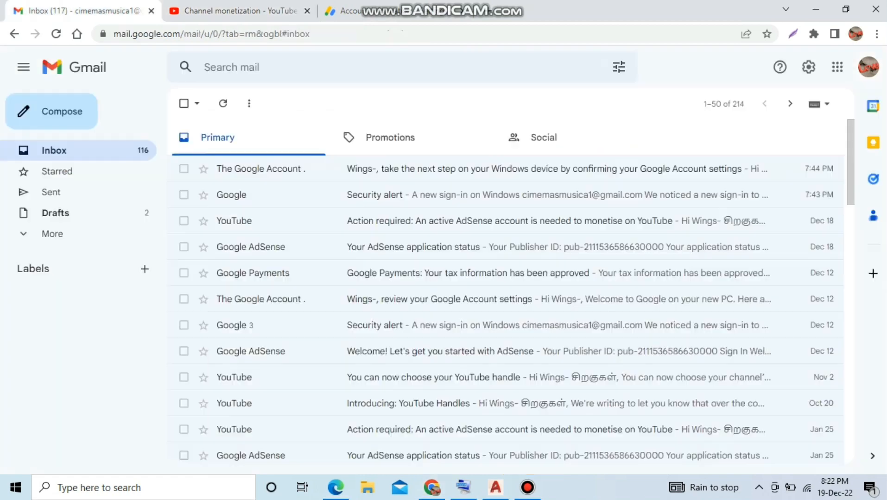
pyautogui.click(837, 66)
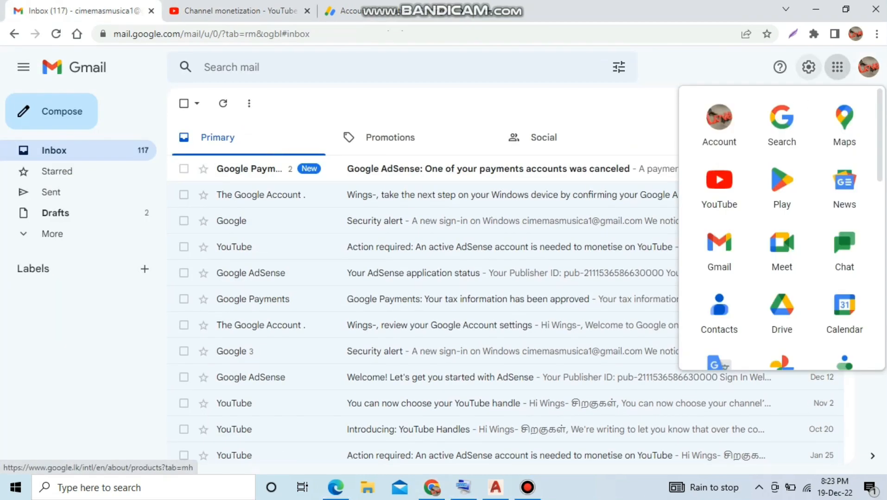
pyautogui.click(649, 108)
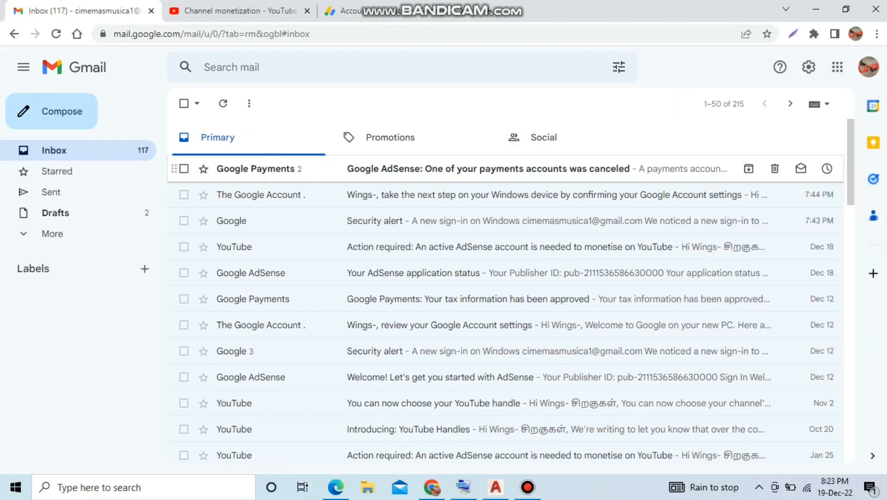
pyautogui.click(487, 169)
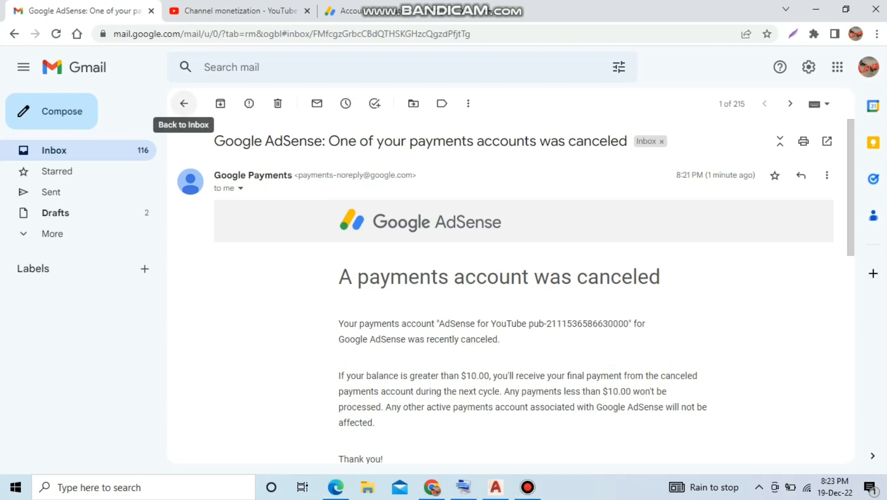
pyautogui.click(184, 103)
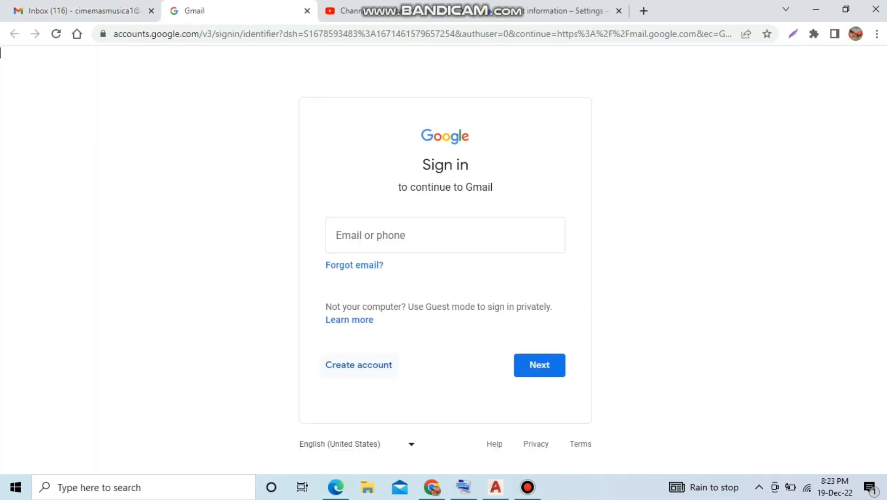
# Step: Start a new Google account for work or business use
pyautogui.click(358, 366)
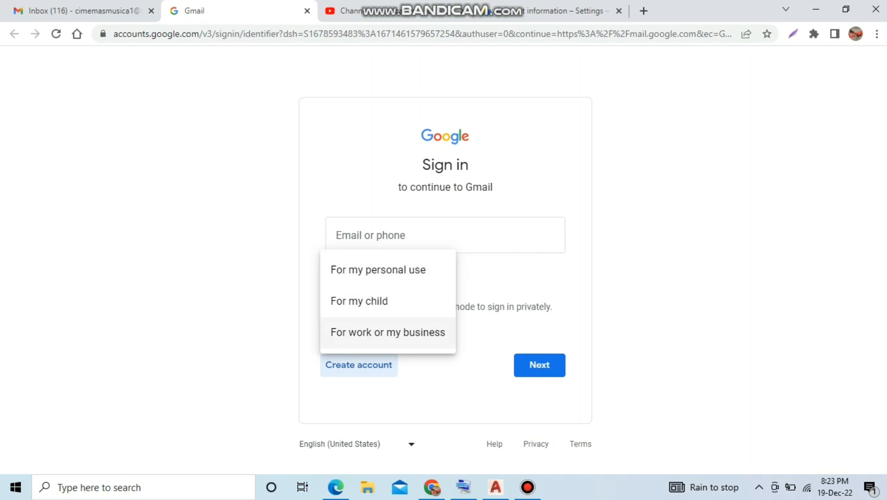
pyautogui.click(388, 332)
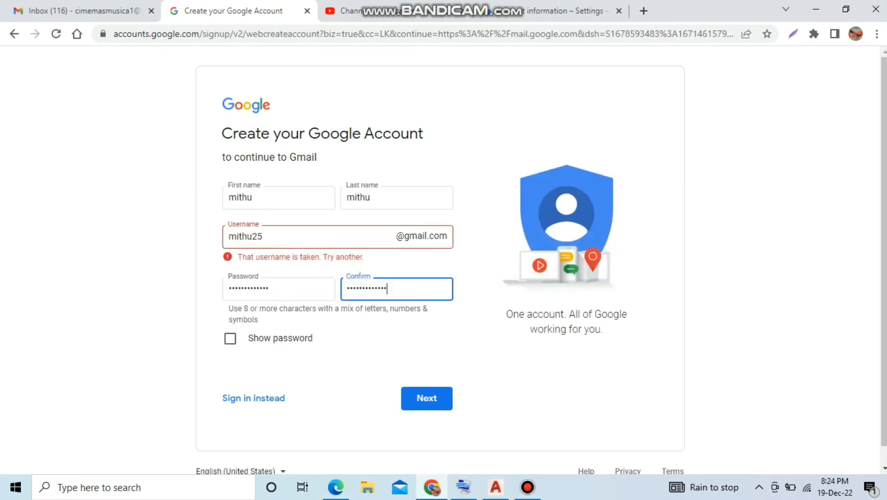
# Step: Replace the taken username with a new unique one and submit the name, username and password
pyautogui.click(306, 236)
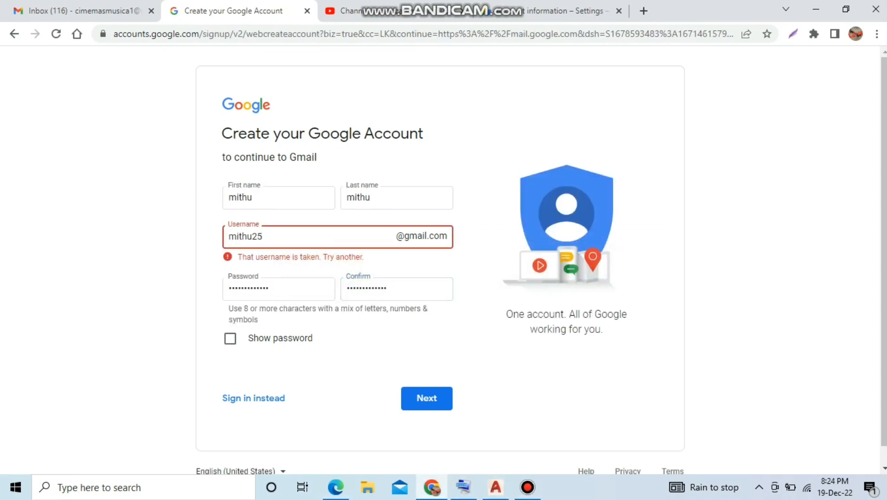
pyautogui.press('BackSpace')
pyautogui.press('BackSpace')
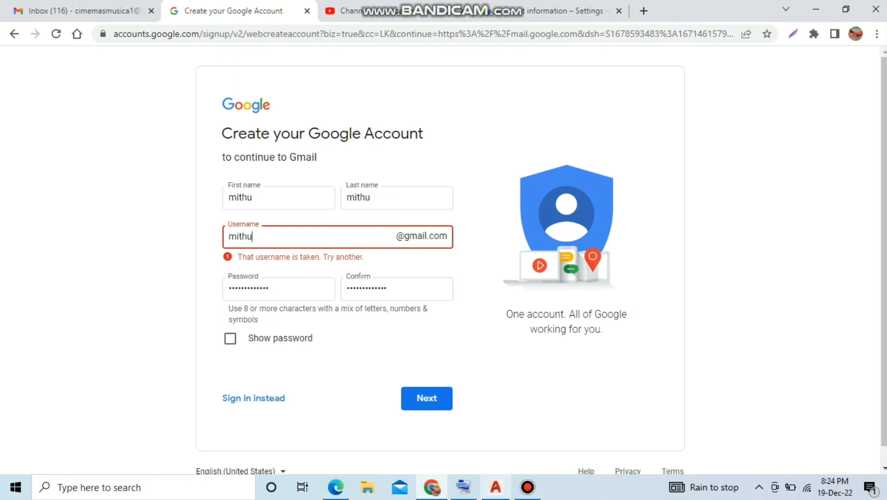
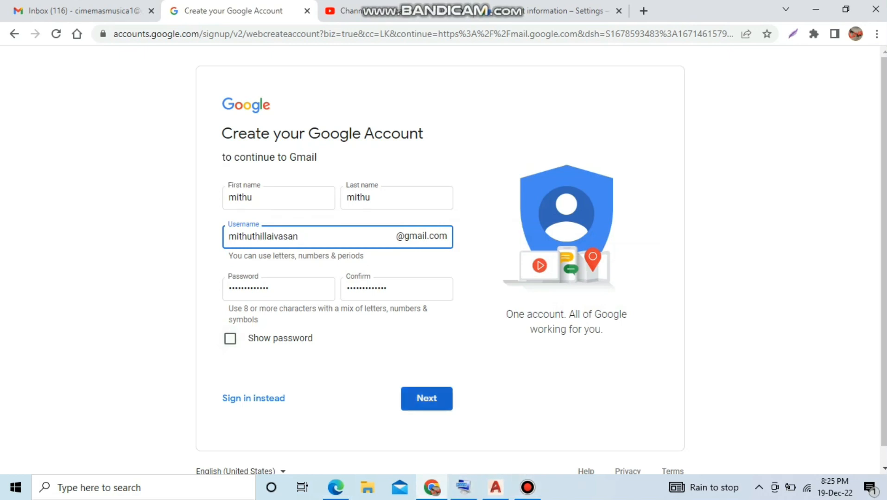
pyautogui.click(426, 398)
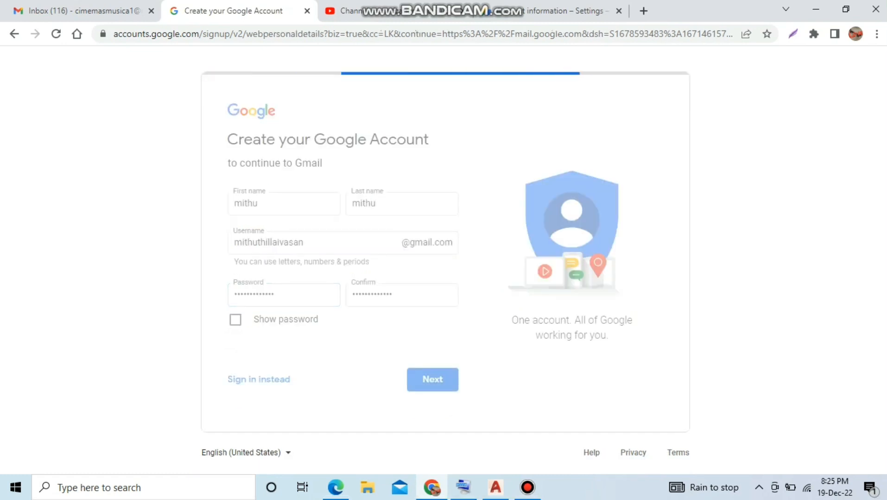
# Step: Finish the birth year, set gender to Female, and continue past the personal details page
pyautogui.write('6')
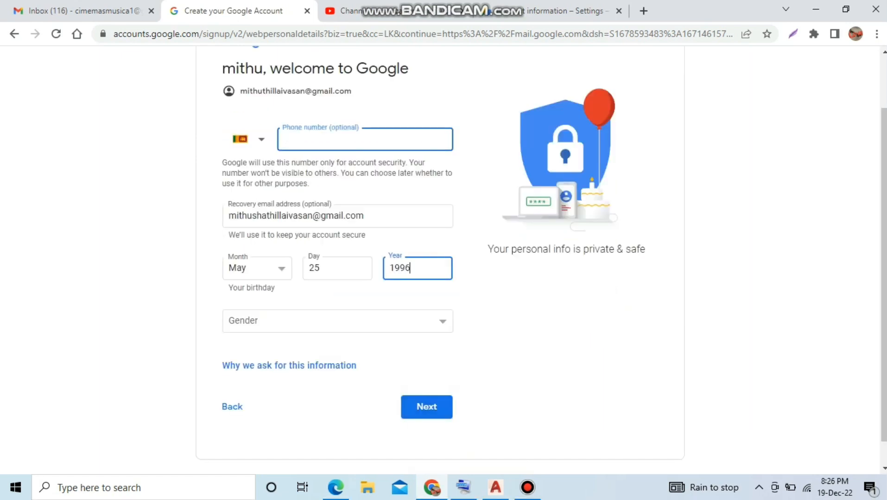
pyautogui.click(337, 321)
pyautogui.click(337, 339)
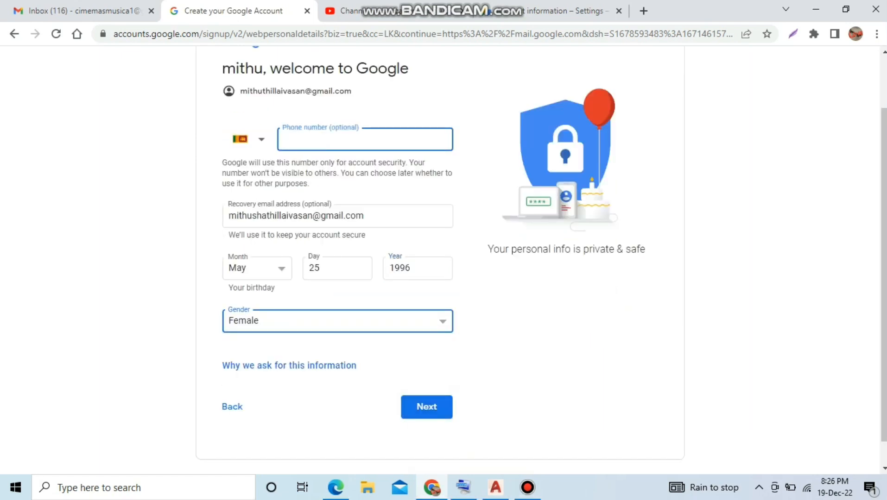
pyautogui.click(565, 249)
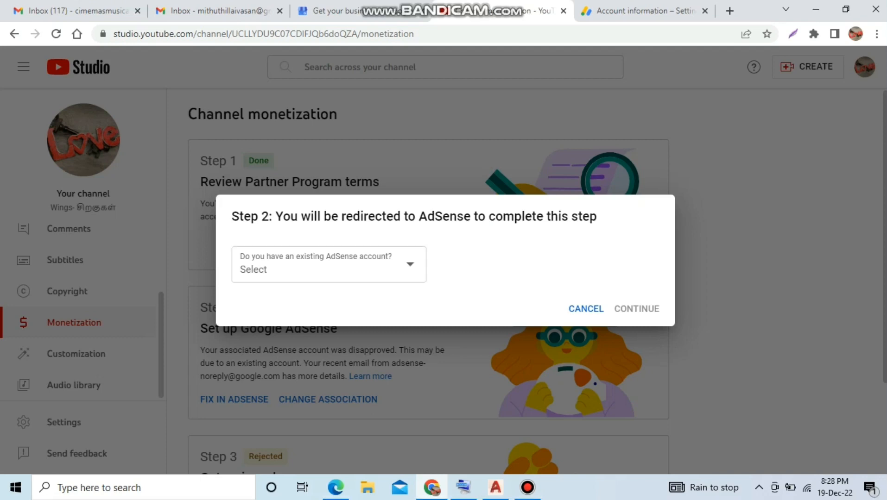
# Step: Answer 'No, I don't have an existing account' in the Step 2 prompt and continue to AdSense
pyautogui.click(410, 265)
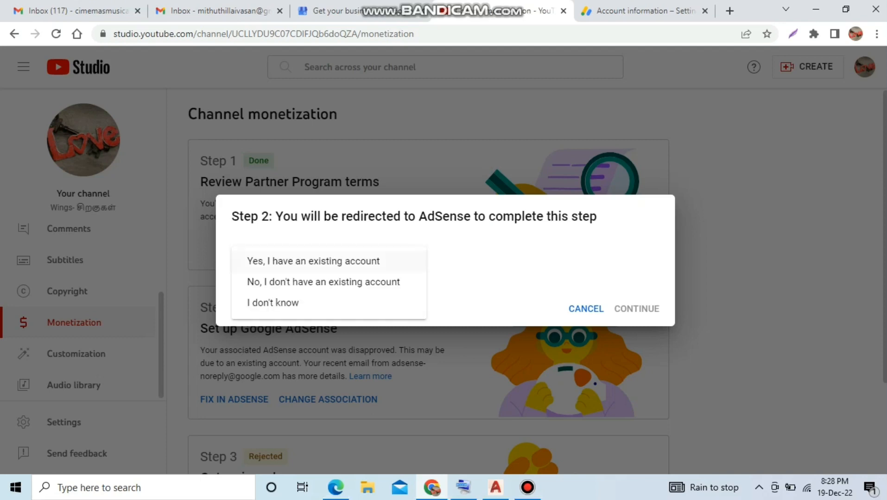
pyautogui.press('Escape')
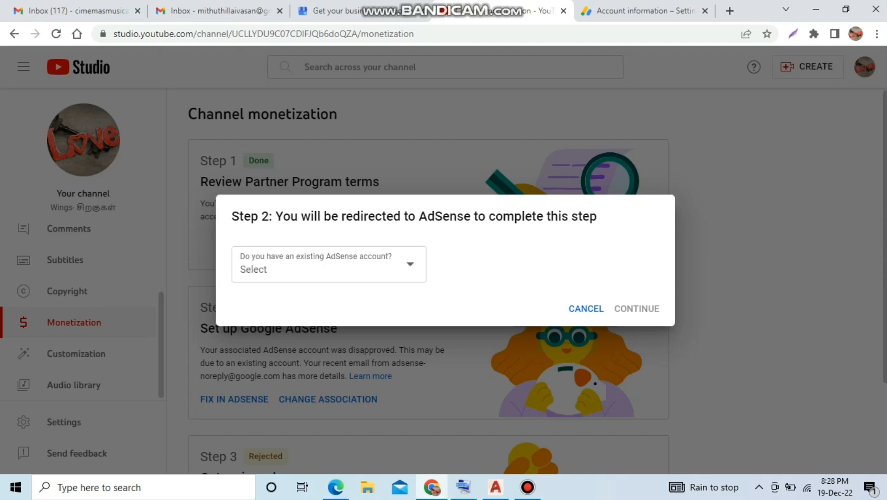
pyautogui.press('Escape')
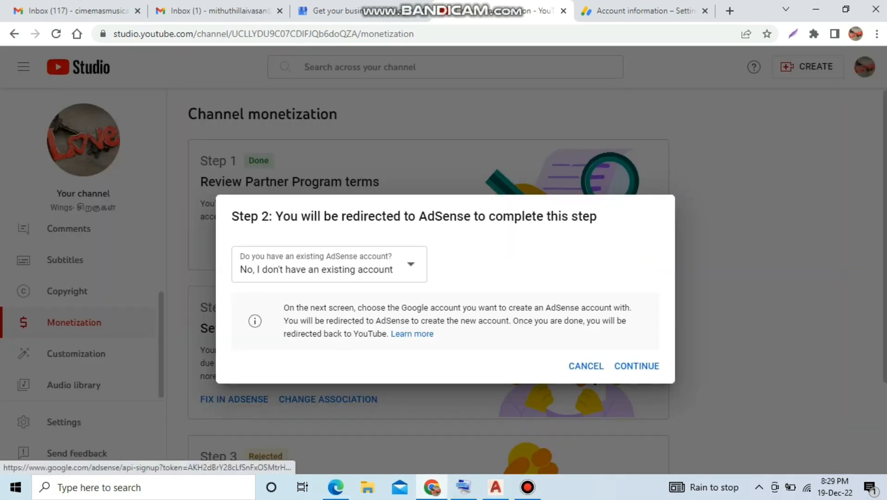
pyautogui.click(636, 366)
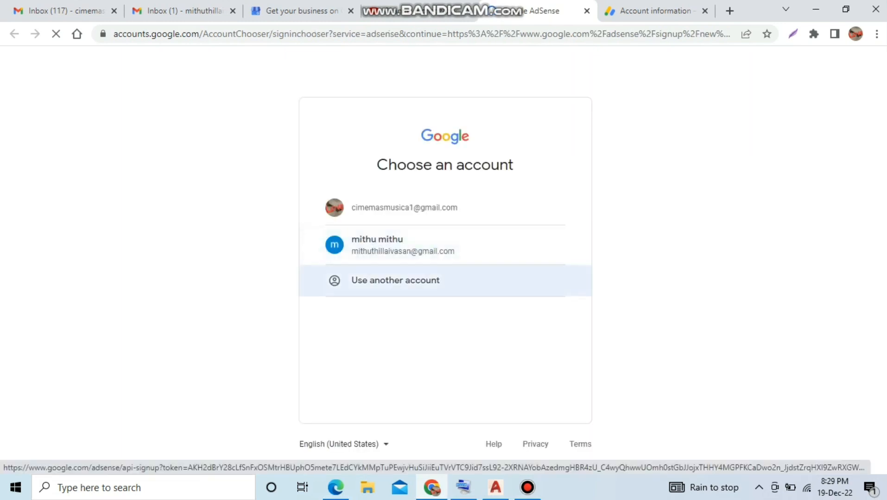
# Step: Pick the second Google account and opt in to customized help and performance suggestions
pyautogui.click(417, 245)
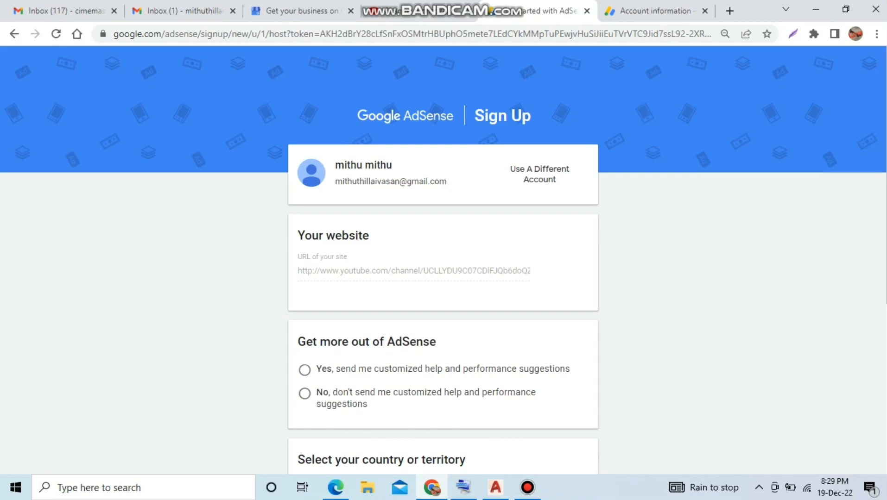
pyautogui.scroll(-3, 444, 260)
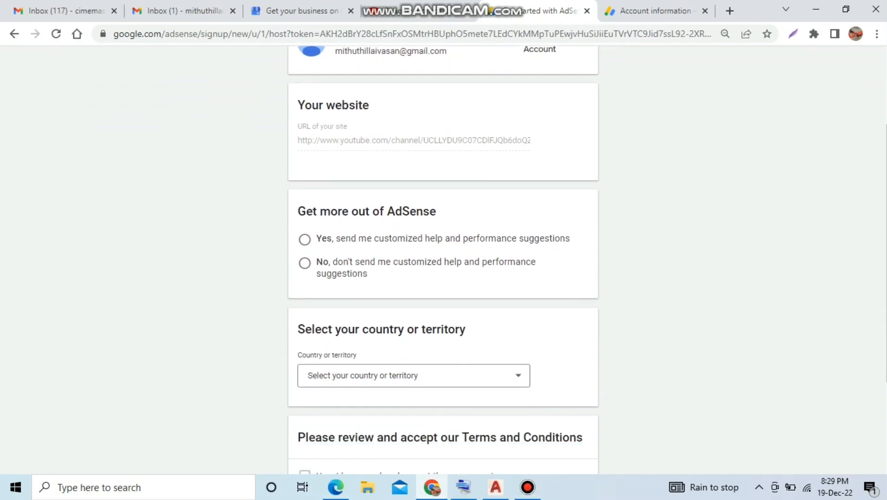
pyautogui.scroll(2, 444, 260)
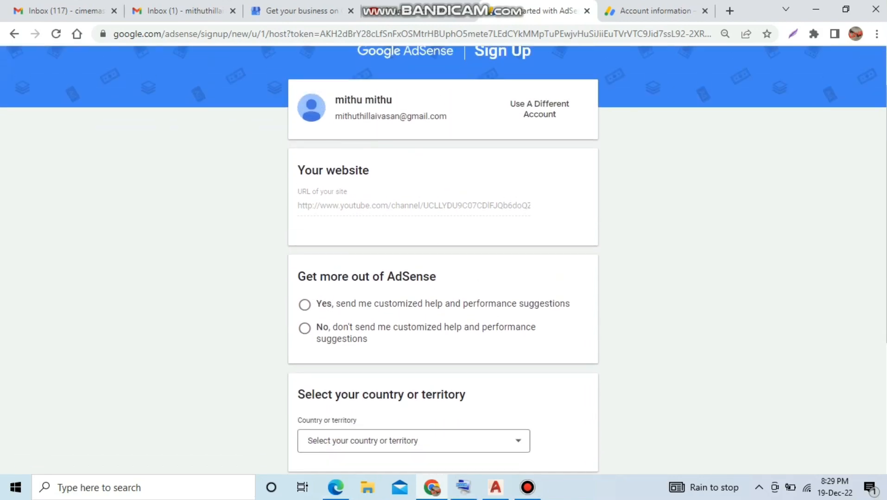
pyautogui.scroll(2, 443, 260)
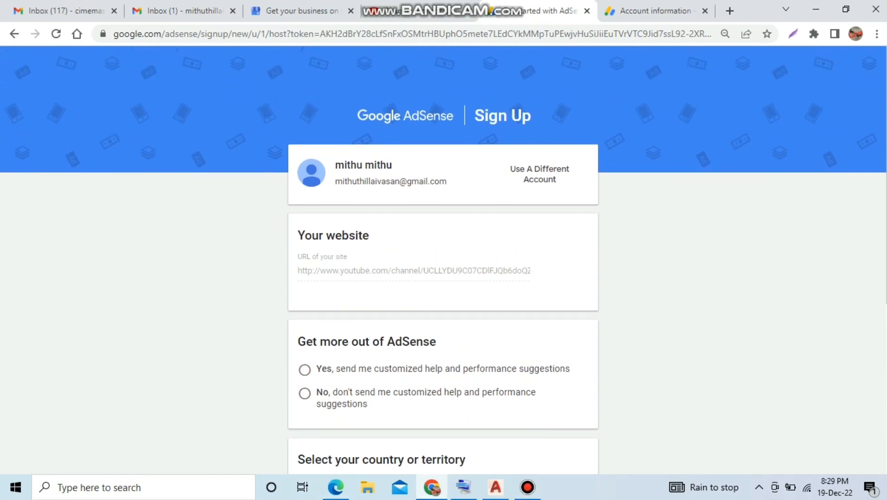
pyautogui.click(305, 370)
# Step: Set the country to Sri Lanka
pyautogui.scroll(-6, 444, 277)
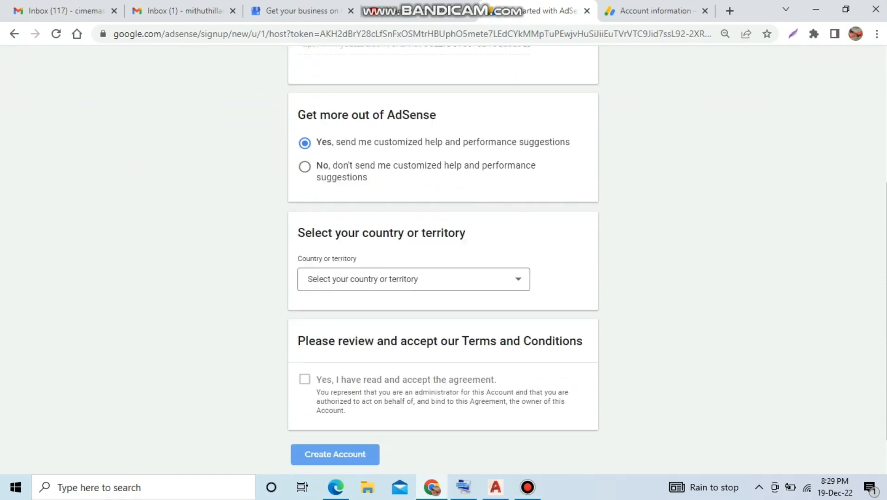
pyautogui.click(413, 223)
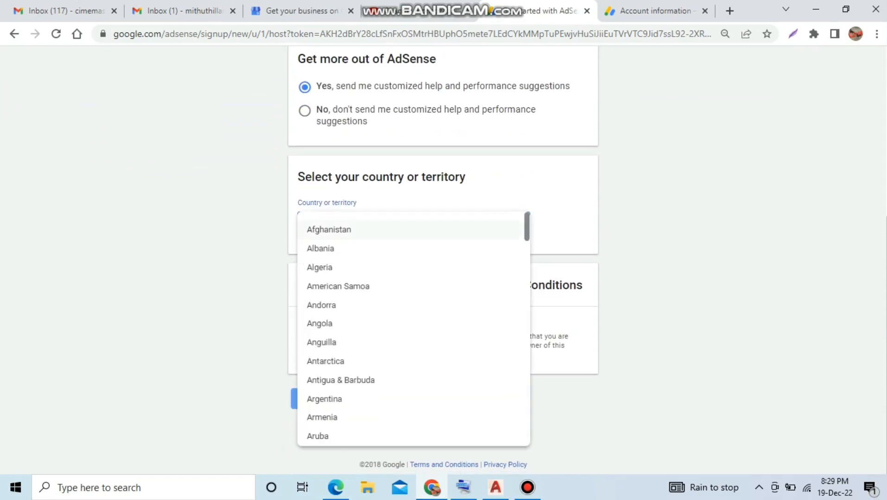
pyautogui.press('s')
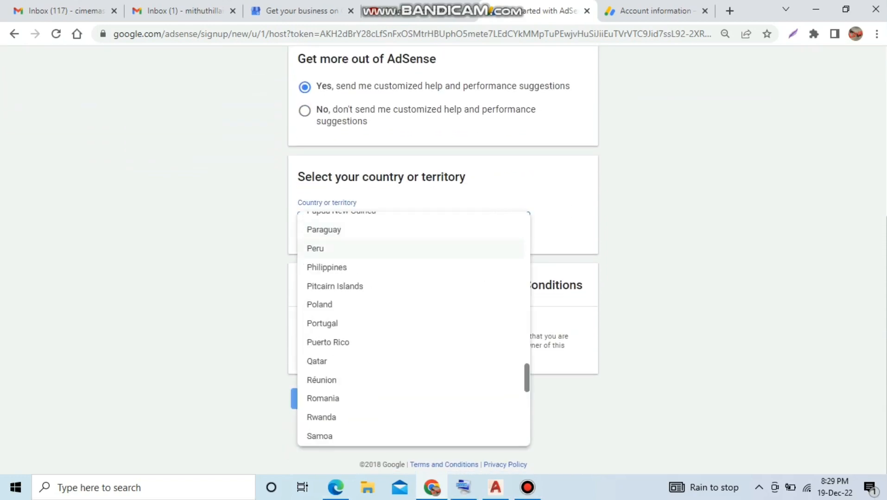
pyautogui.scroll(-2, 414, 303)
pyautogui.scroll(-6, 414, 324)
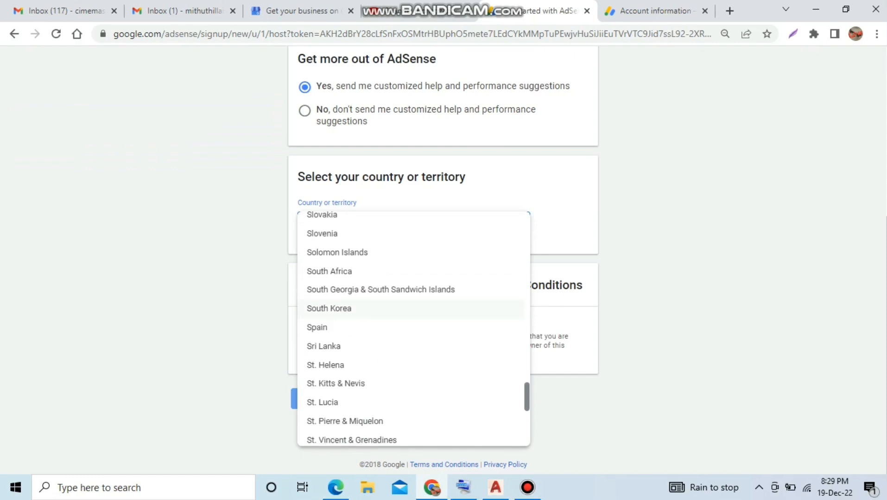
pyautogui.click(324, 346)
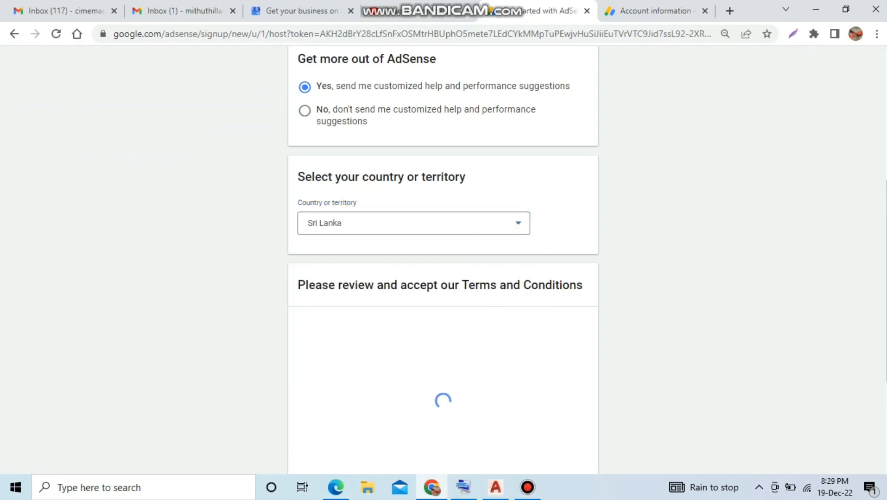
# Step: Accept the AdSense terms and conditions and create the account
pyautogui.scroll(-1, 442, 278)
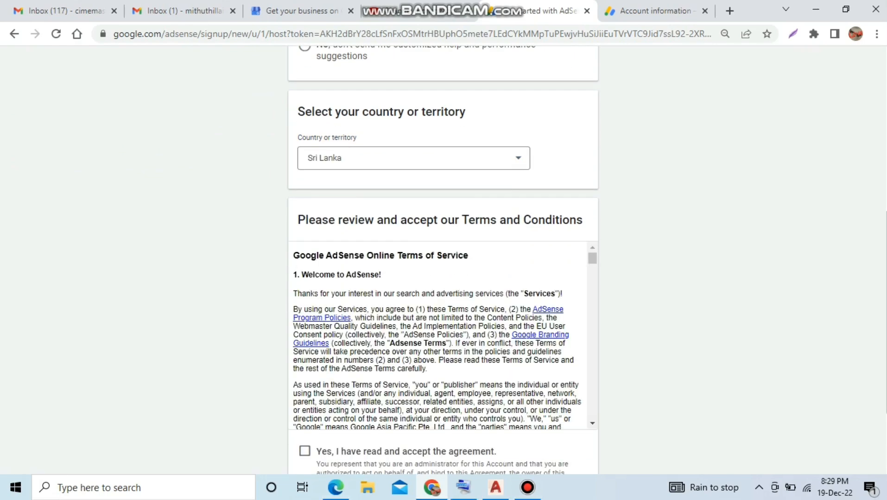
pyautogui.scroll(-5, 440, 335)
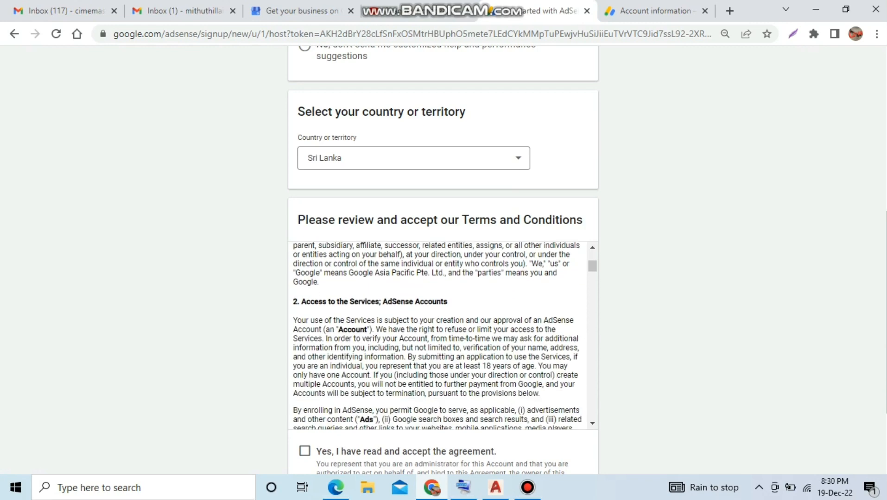
pyautogui.scroll(-8, 437, 335)
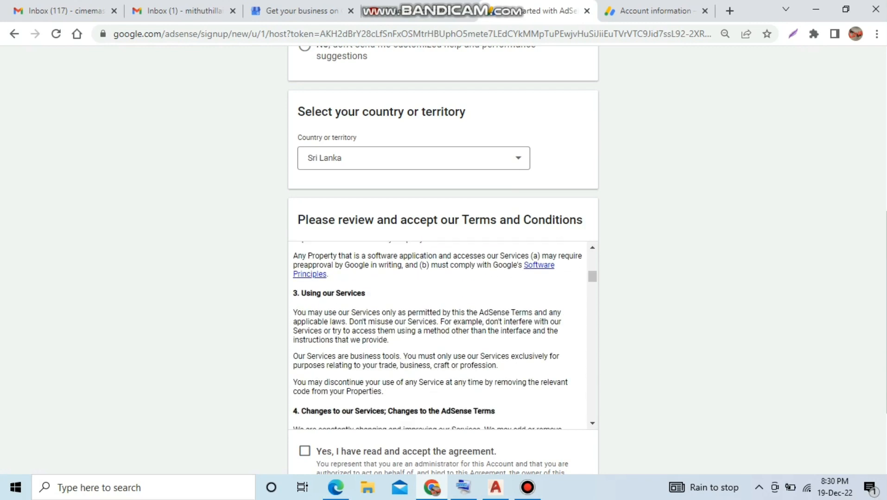
pyautogui.scroll(-15, 437, 335)
pyautogui.click(304, 451)
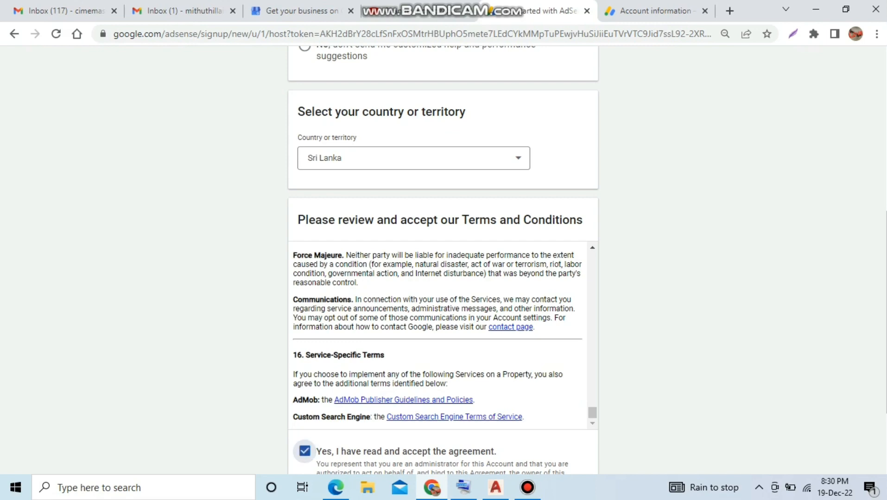
pyautogui.scroll(-3, 305, 451)
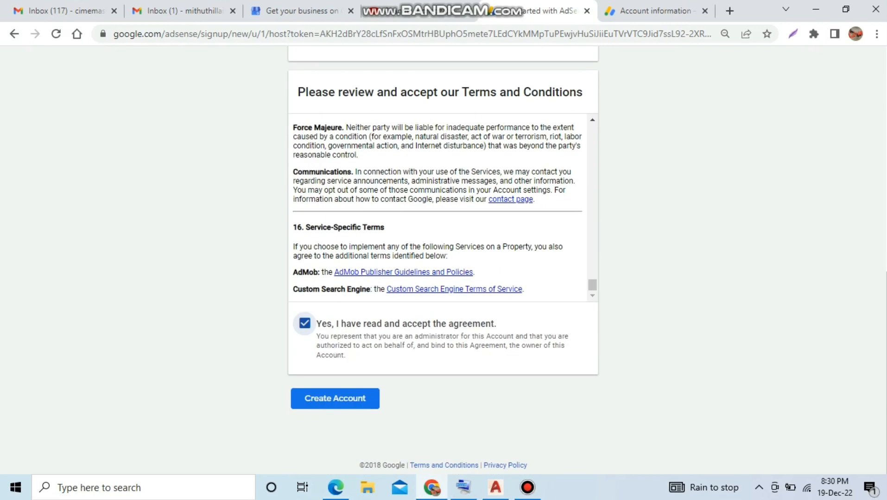
pyautogui.click(335, 399)
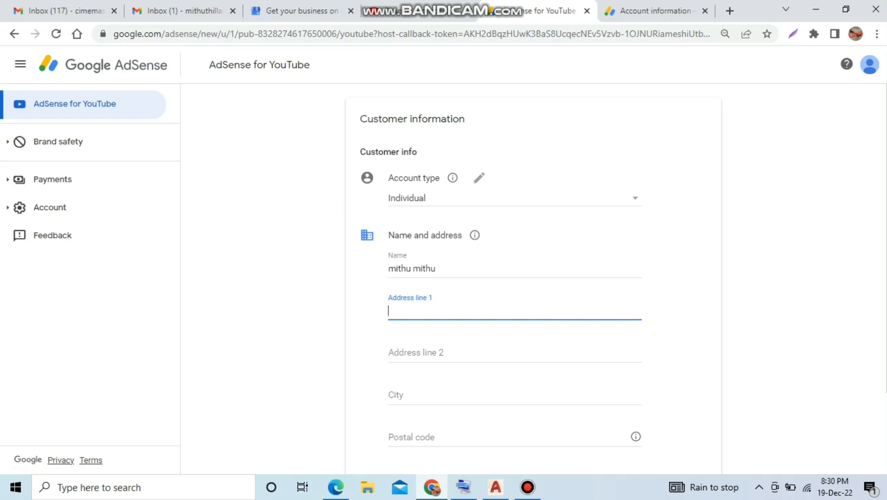
# Step: Submit the Customer information form with both address lines, city and postal code filled in
pyautogui.moveTo(463, 487)
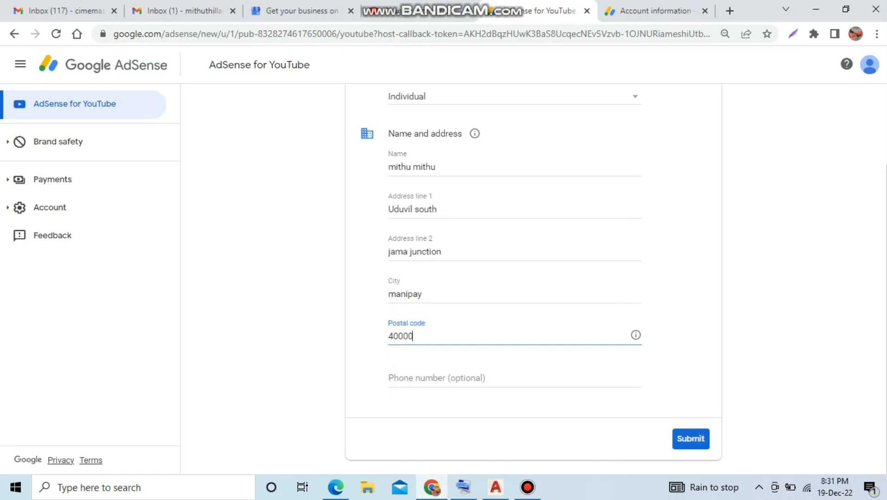
pyautogui.click(691, 439)
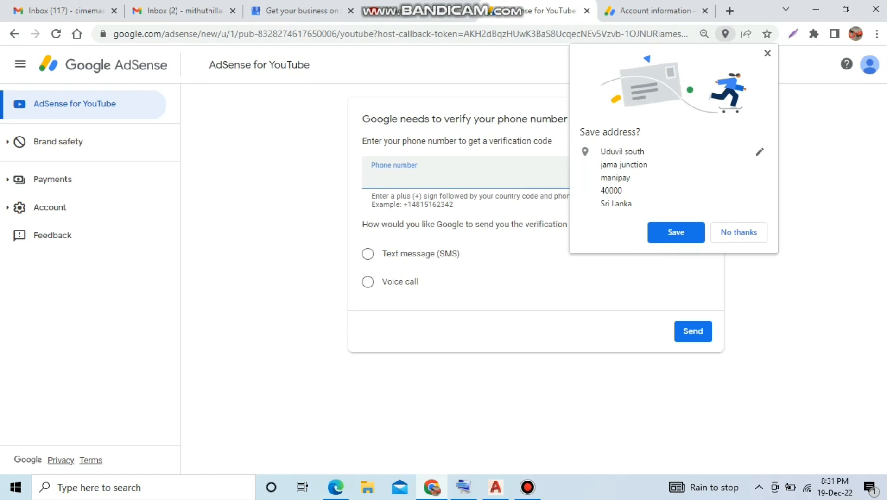
# Step: Save the address, enter the phone number, and request a verification code by SMS
pyautogui.click(676, 232)
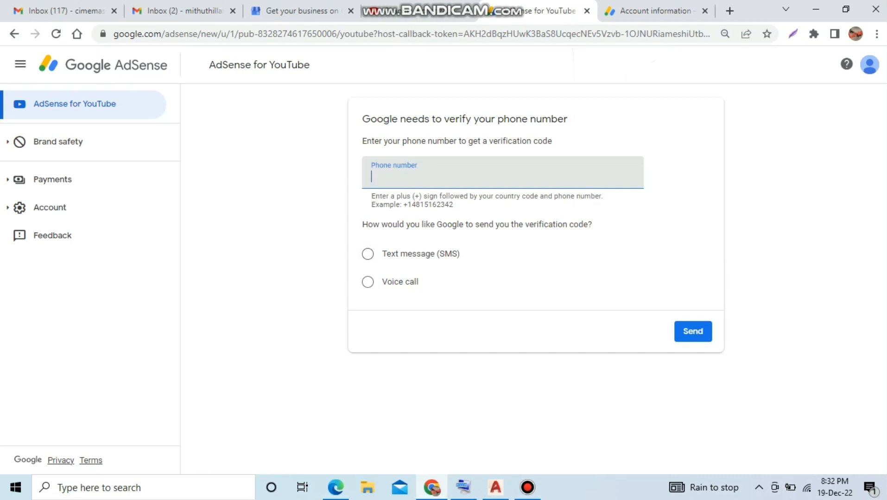
pyautogui.click(368, 253)
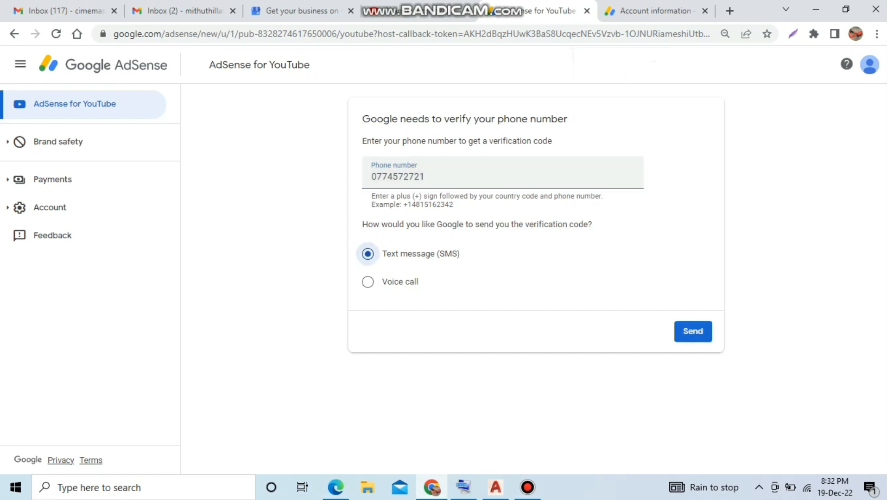
pyautogui.click(693, 331)
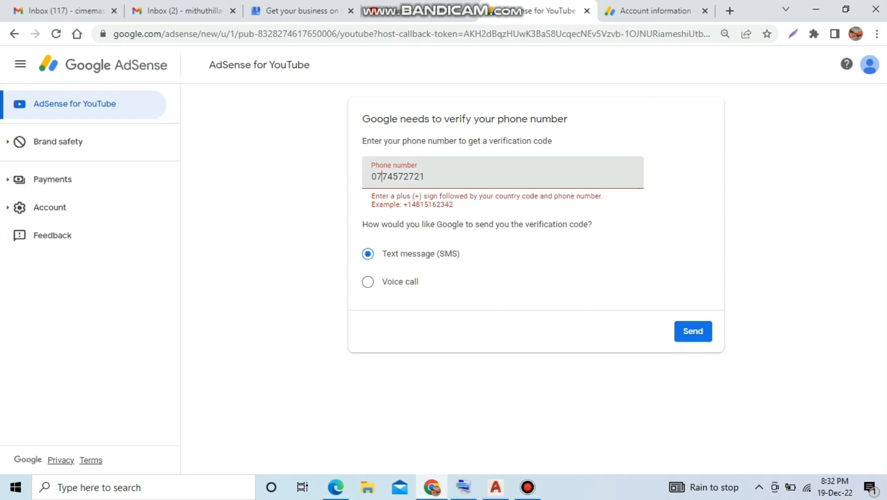
# Step: Correct the number to use the +94 country code and submit the six-digit SMS code
pyautogui.press('BackSpace')
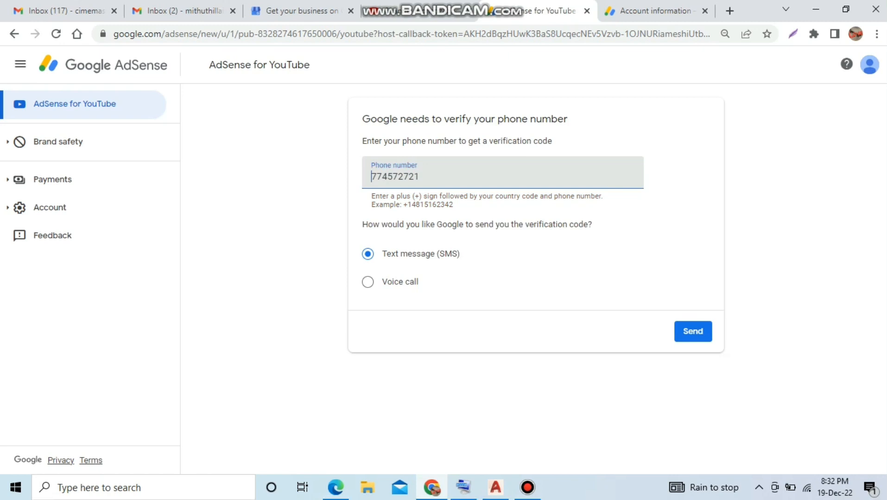
pyautogui.press('Return')
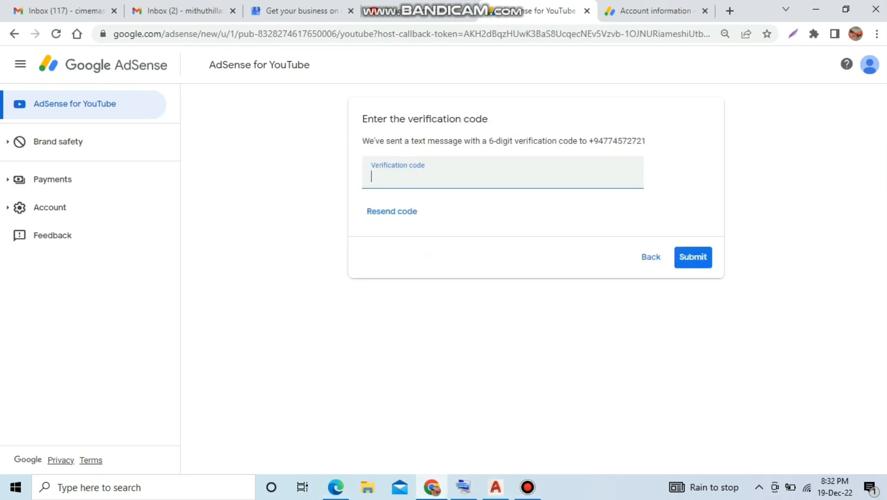
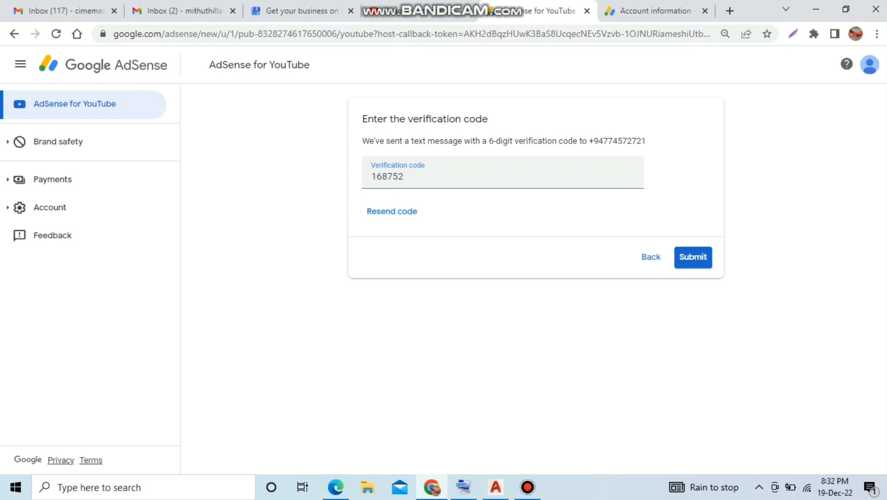
pyautogui.press('Return')
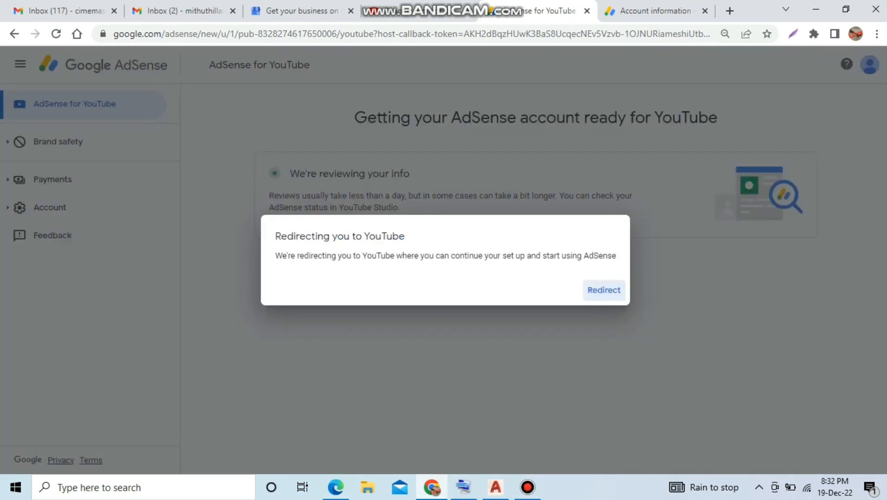
# Step: Return to YouTube Studio and read the monetization feedback: reused content, 118 of 4,000 watch hours
pyautogui.press('Return')
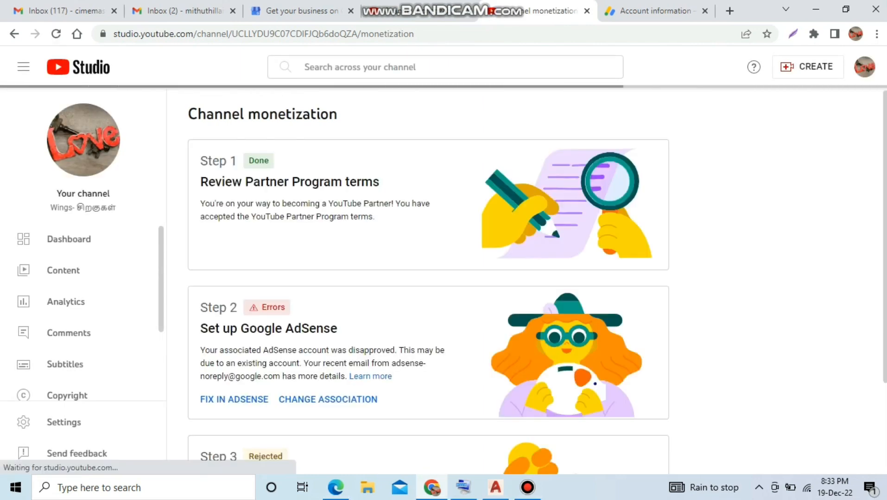
pyautogui.scroll(-1, 526, 280)
pyautogui.scroll(-1, 526, 279)
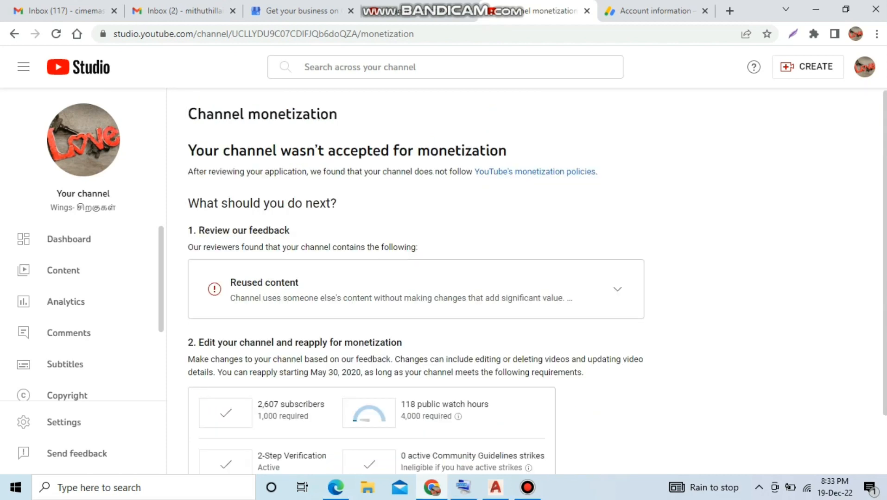
pyautogui.scroll(-2, 537, 295)
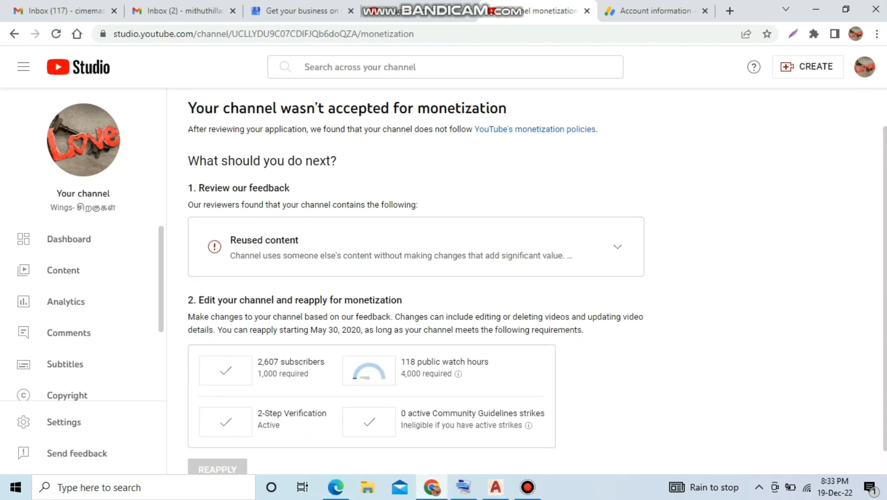
pyautogui.scroll(2, 537, 295)
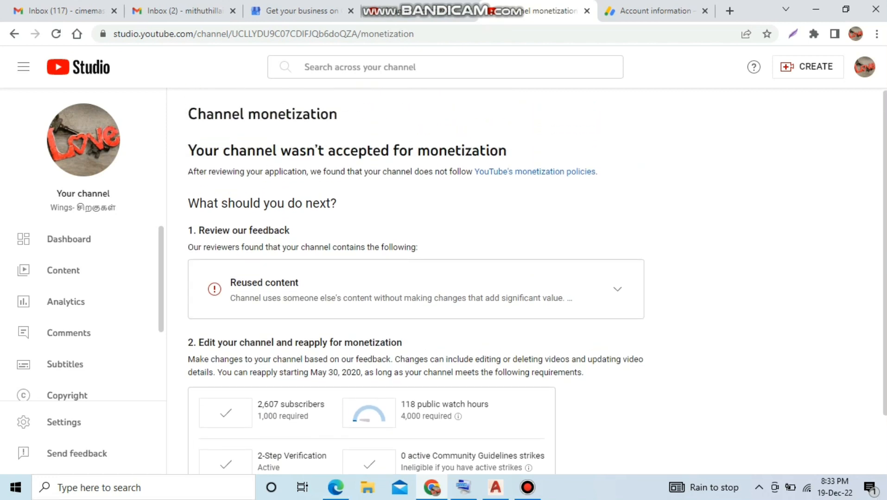